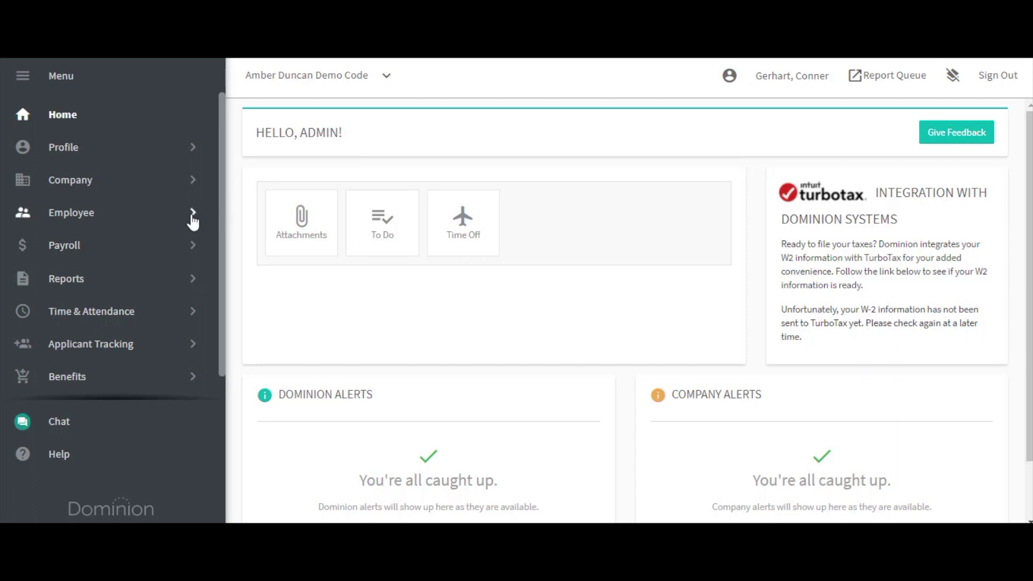
{"action": "left_click", "coordinate": [133, 216]}
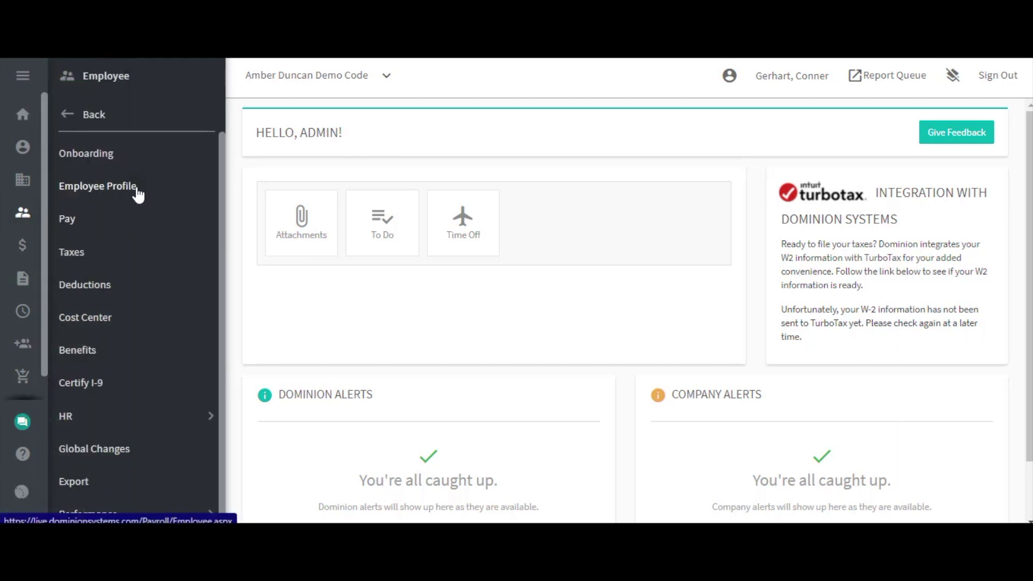
{"action": "left_click", "coordinate": [137, 194]}
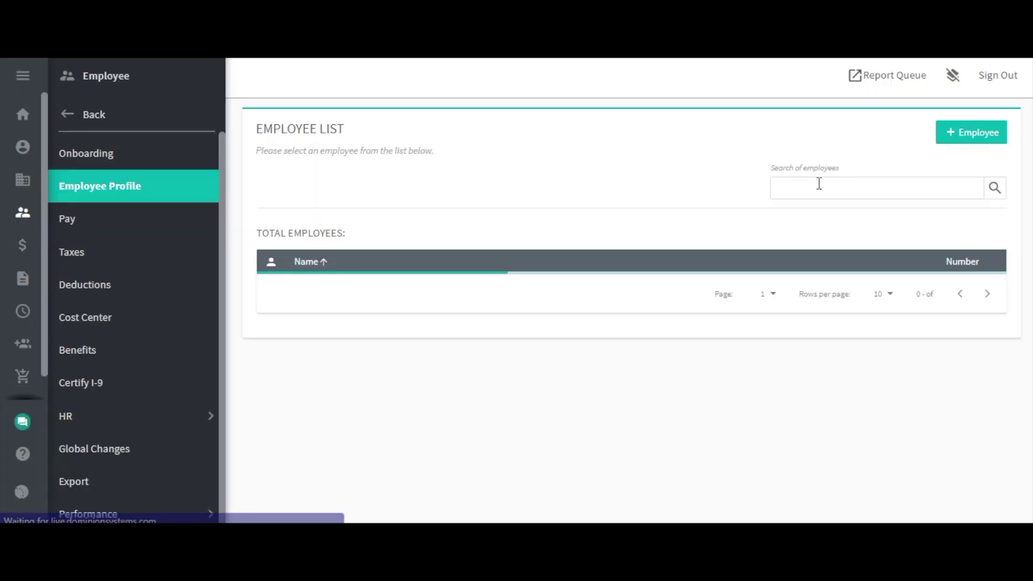
{"action": "left_click", "coordinate": [819, 185]}
{"action": "type", "text": "conn"}
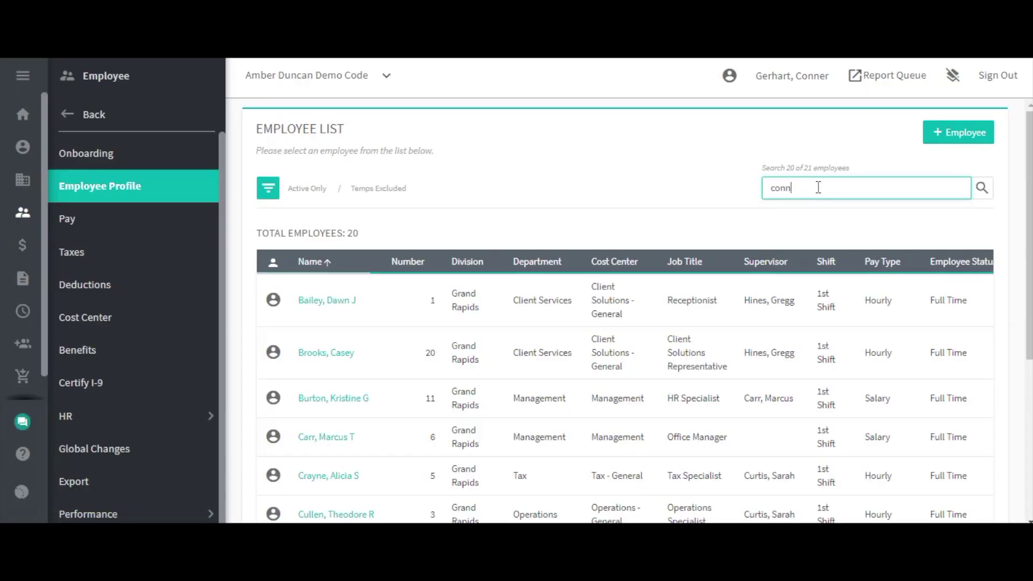
{"action": "key", "text": "Return"}
{"action": "left_click", "coordinate": [330, 293]}
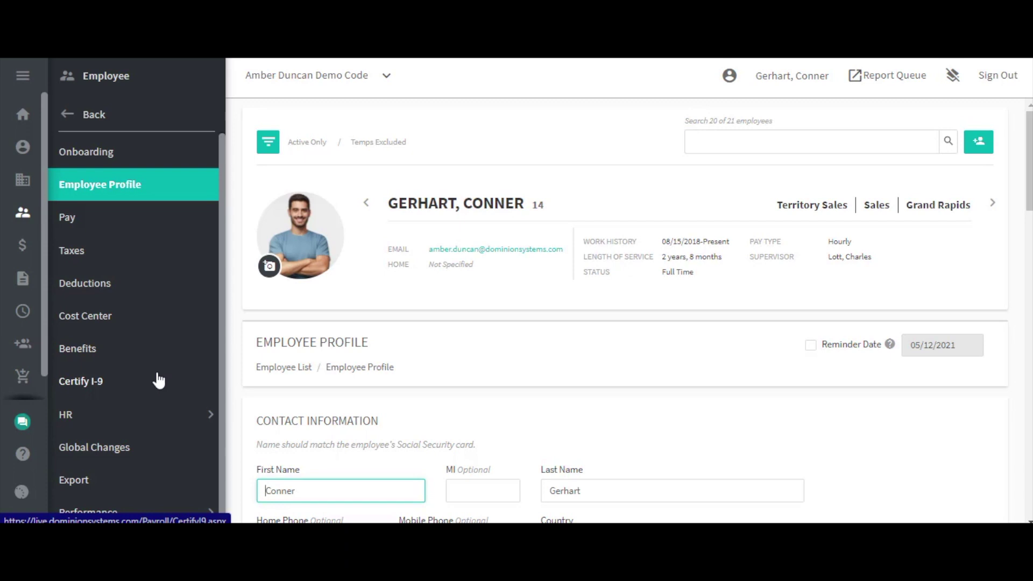
{"action": "left_click", "coordinate": [133, 511]}
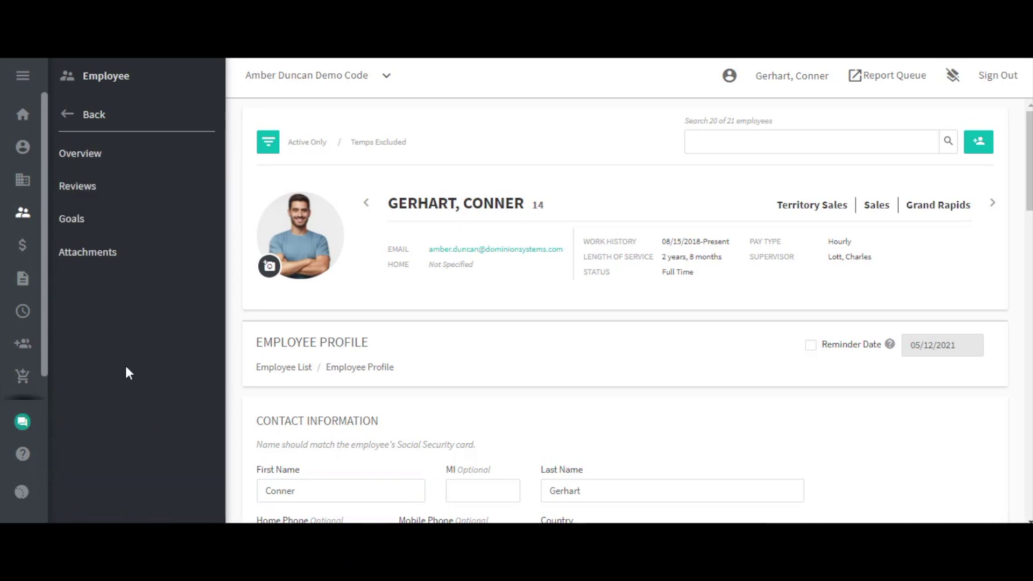
{"action": "left_click", "coordinate": [122, 191]}
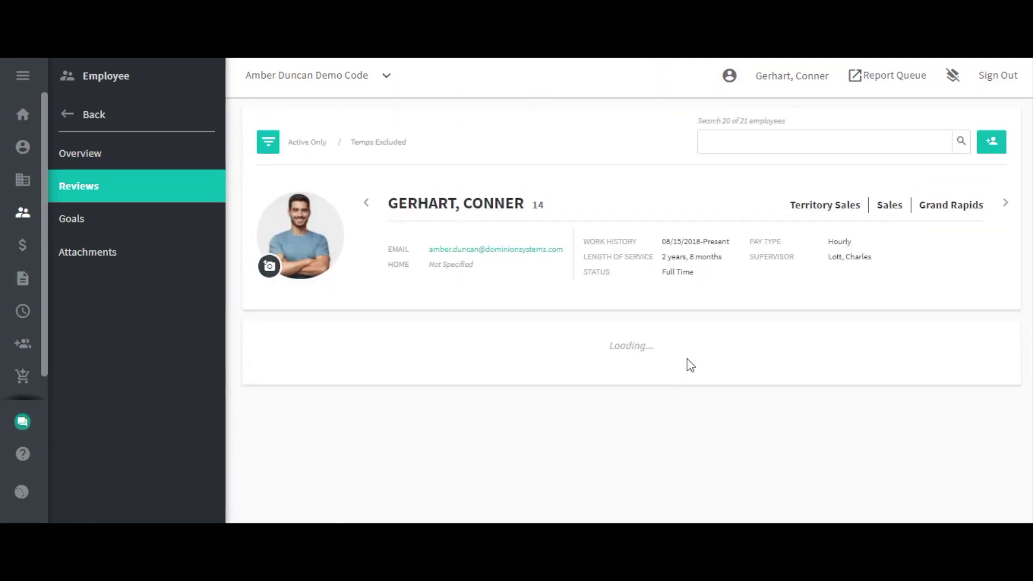
{"action": "scroll", "coordinate": [690, 365], "scroll_direction": "down", "scroll_amount": 3}
{"action": "scroll", "coordinate": [690, 365], "scroll_direction": "down", "scroll_amount": 3}
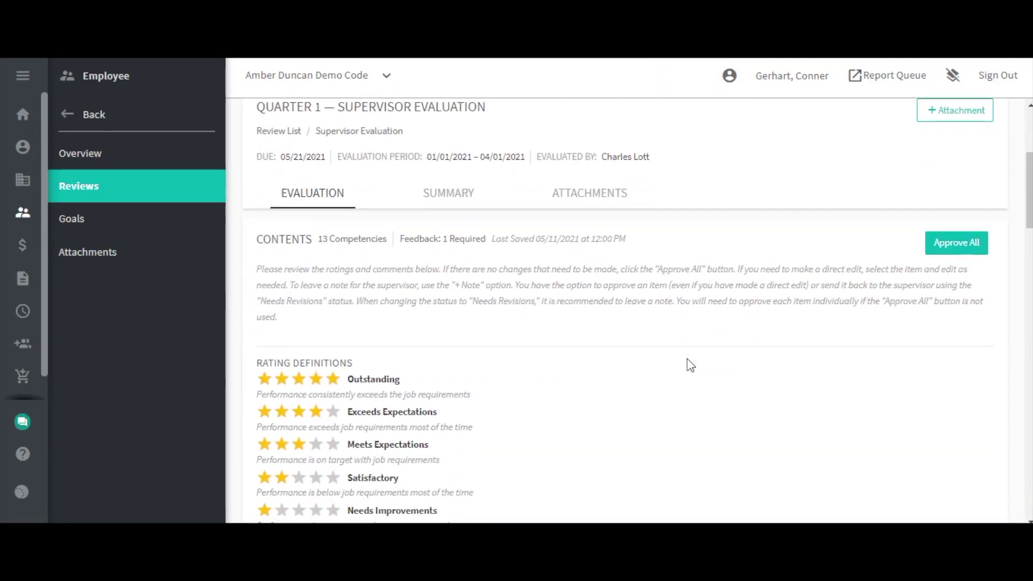
{"action": "scroll", "coordinate": [690, 364], "scroll_direction": "down", "scroll_amount": 3}
{"action": "scroll", "coordinate": [690, 365], "scroll_direction": "down", "scroll_amount": 3}
{"action": "scroll", "coordinate": [690, 365], "scroll_direction": "down", "scroll_amount": 2}
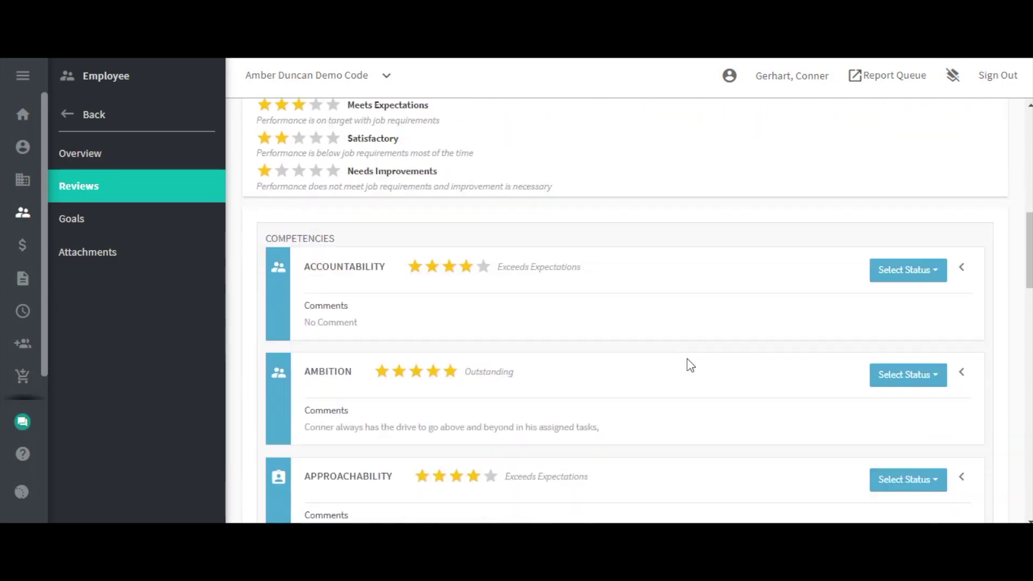
{"action": "scroll", "coordinate": [690, 365], "scroll_direction": "down", "scroll_amount": 3}
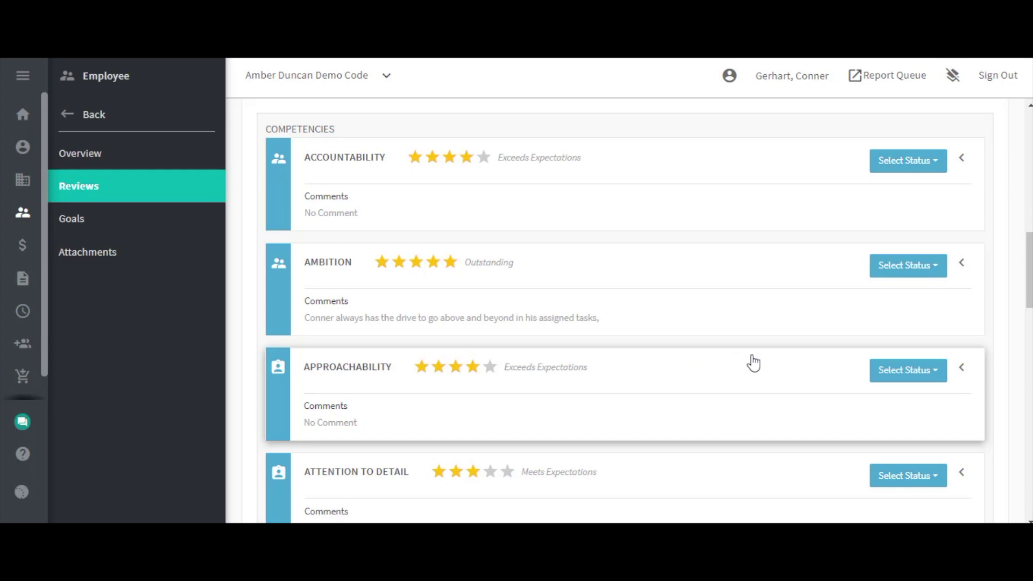
{"action": "scroll", "coordinate": [750, 363], "scroll_direction": "up", "scroll_amount": 4}
{"action": "scroll", "coordinate": [928, 321], "scroll_direction": "up", "scroll_amount": 3}
{"action": "scroll", "coordinate": [952, 267], "scroll_direction": "up", "scroll_amount": 2}
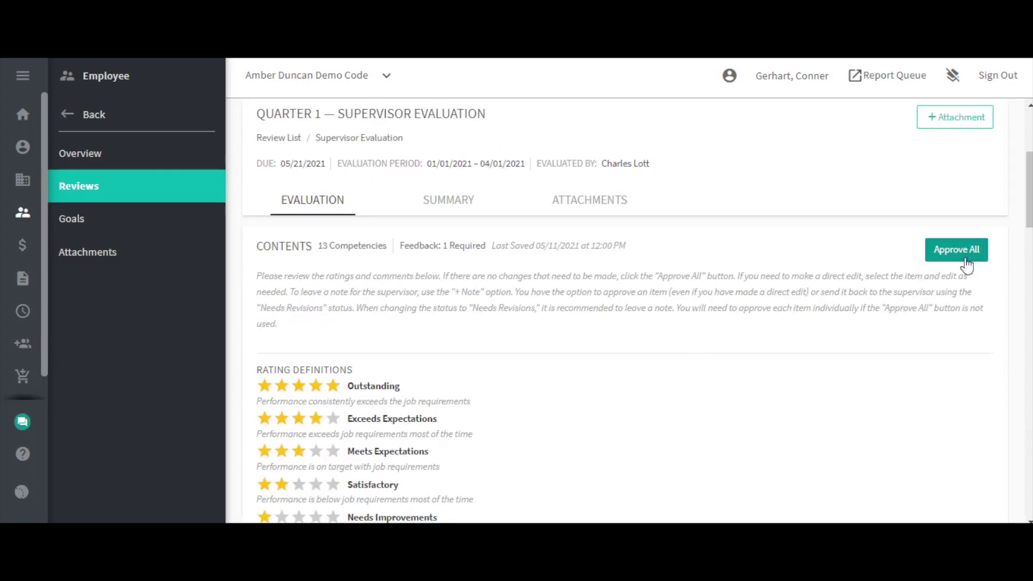
Approve all competencies and change the Ambition final comment's trailing comma to a period
{"action": "left_click", "coordinate": [966, 255]}
{"action": "scroll", "coordinate": [966, 259], "scroll_direction": "down", "scroll_amount": 3}
{"action": "scroll", "coordinate": [967, 267], "scroll_direction": "down", "scroll_amount": 3}
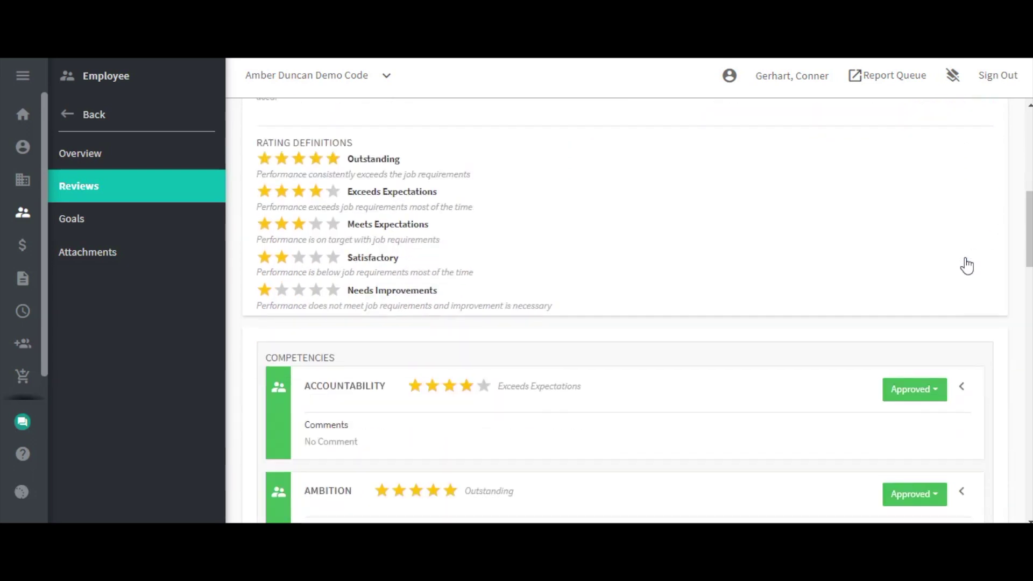
{"action": "scroll", "coordinate": [967, 266], "scroll_direction": "down", "scroll_amount": 3}
{"action": "scroll", "coordinate": [960, 283], "scroll_direction": "down", "scroll_amount": 3}
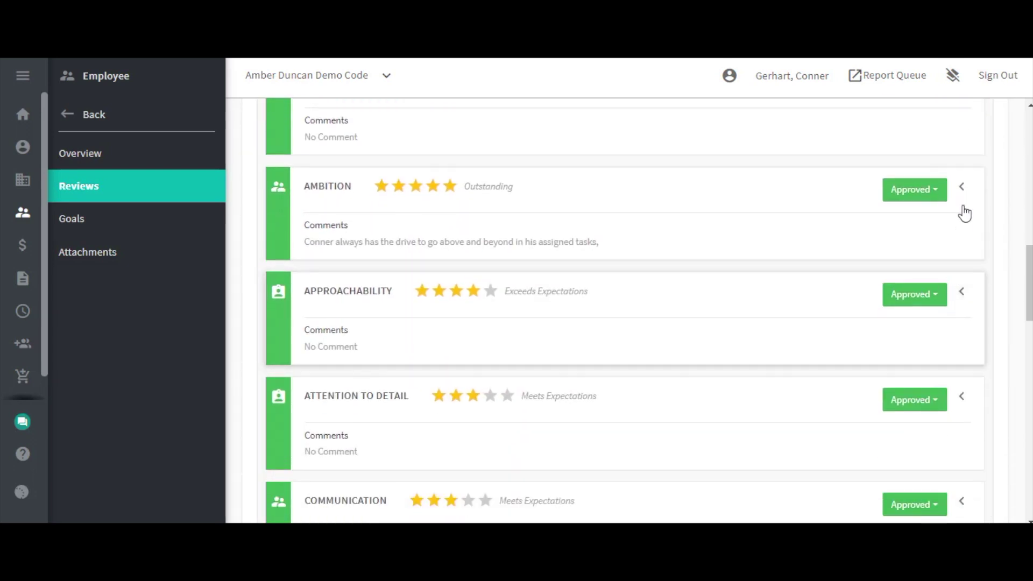
{"action": "left_click", "coordinate": [962, 188]}
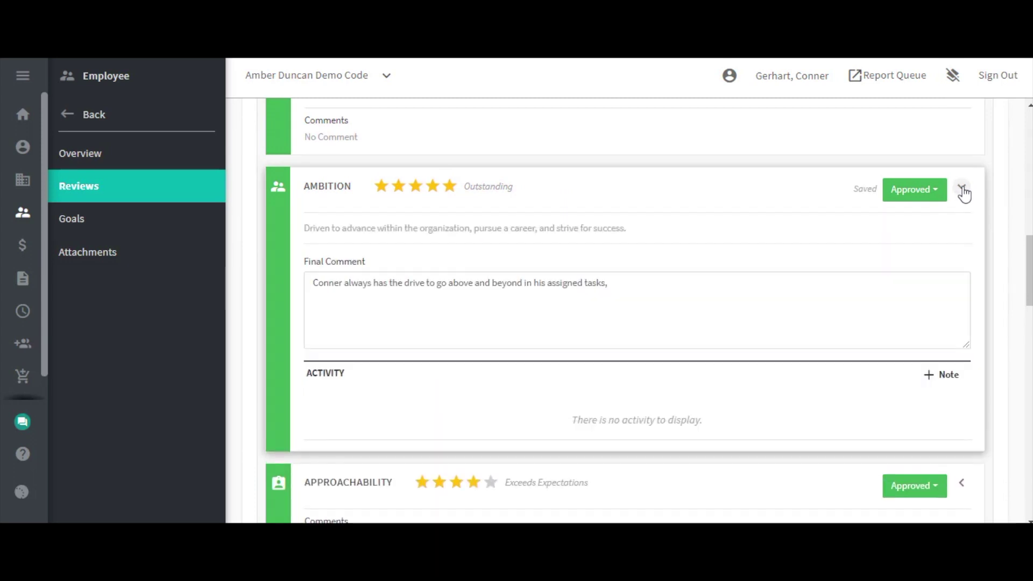
{"action": "left_click", "coordinate": [928, 191]}
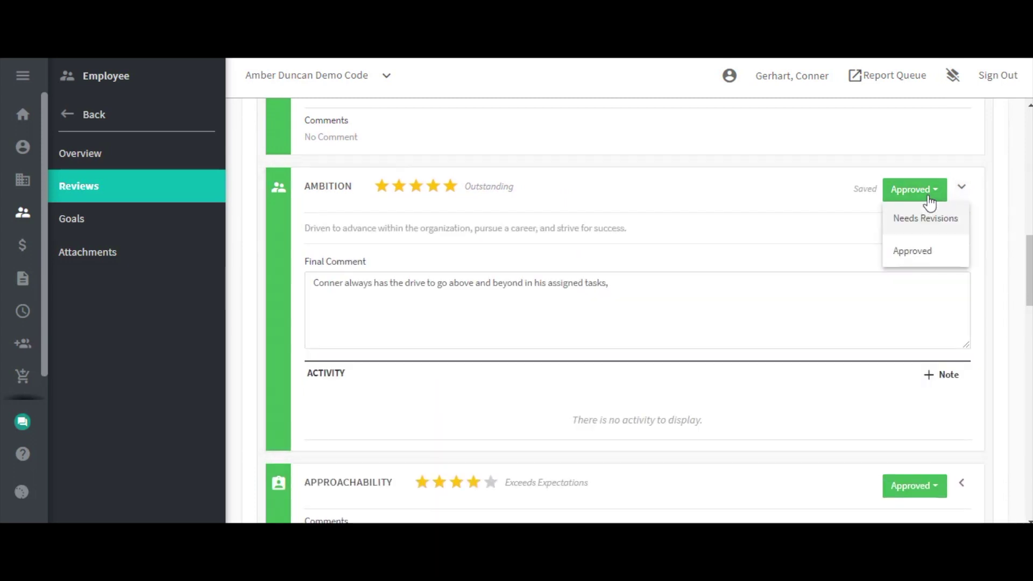
{"action": "left_click", "coordinate": [927, 195]}
{"action": "left_click", "coordinate": [763, 285]}
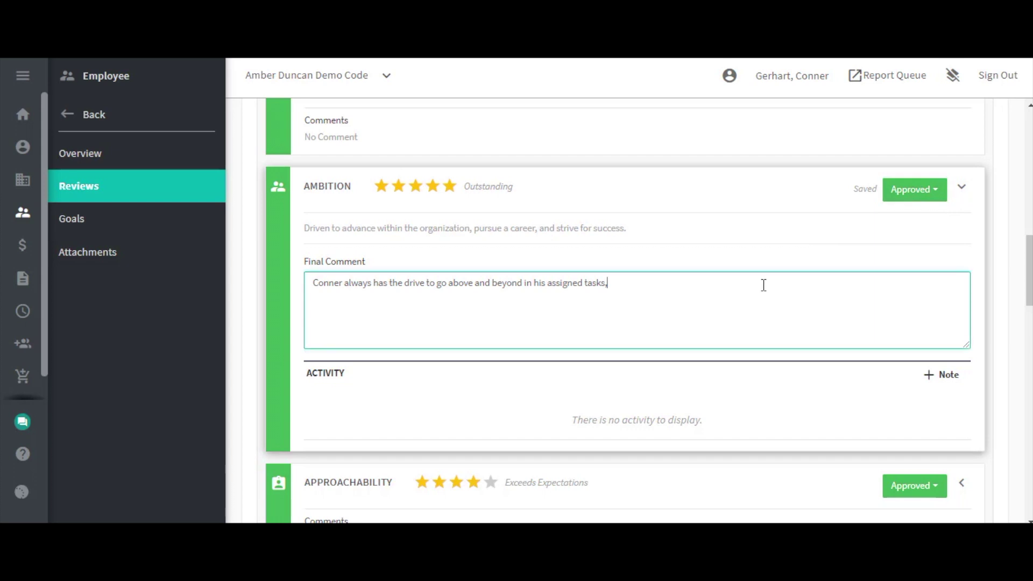
{"action": "key", "text": "BackSpace"}
{"action": "type", "text": "."}
{"action": "left_click", "coordinate": [811, 206]}
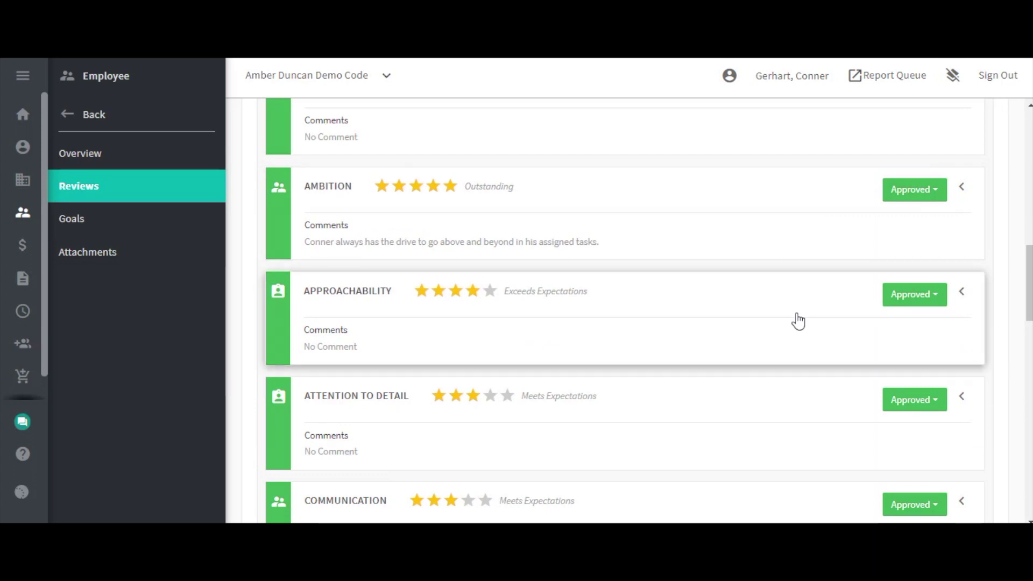
{"action": "scroll", "coordinate": [799, 321], "scroll_direction": "down", "scroll_amount": 1}
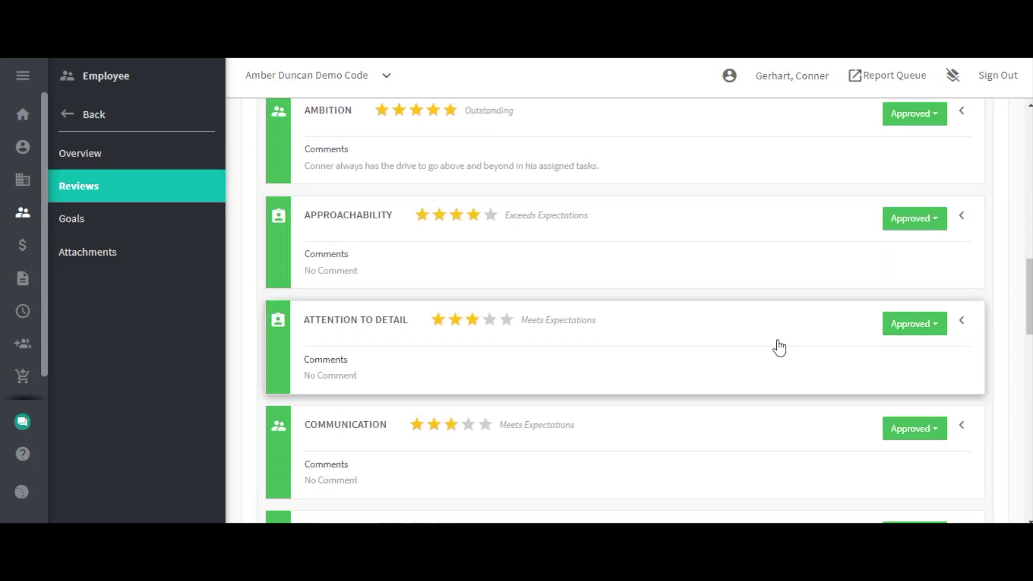
{"action": "scroll", "coordinate": [779, 347], "scroll_direction": "down", "scroll_amount": 1}
{"action": "scroll", "coordinate": [779, 346], "scroll_direction": "down", "scroll_amount": 1}
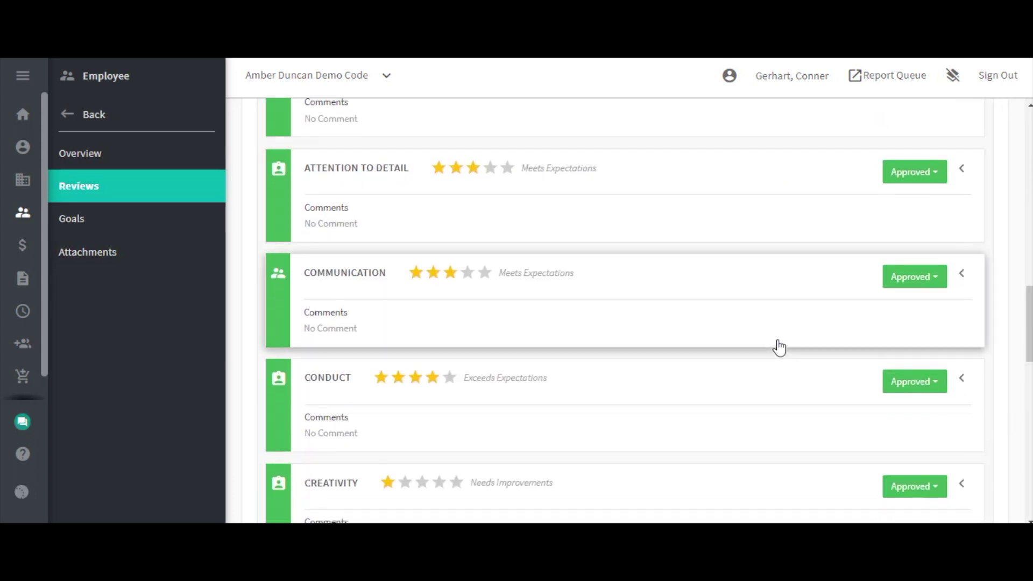
{"action": "scroll", "coordinate": [779, 346], "scroll_direction": "down", "scroll_amount": 2}
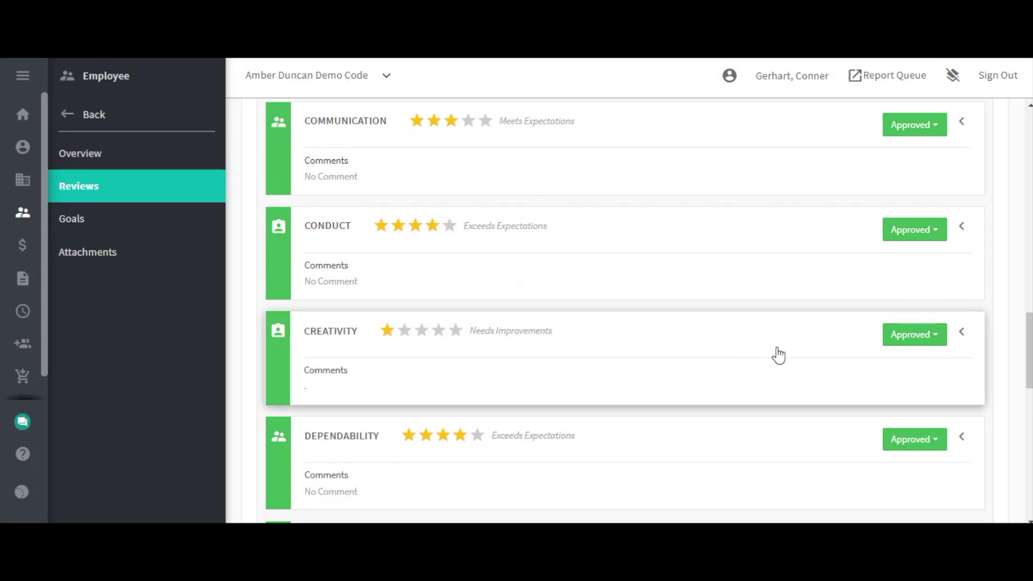
Add the note 'Please provide a comment here' to the Creativity competency
{"action": "left_click", "coordinate": [961, 332]}
{"action": "scroll", "coordinate": [954, 360], "scroll_direction": "down", "scroll_amount": 2}
{"action": "left_click", "coordinate": [941, 369]}
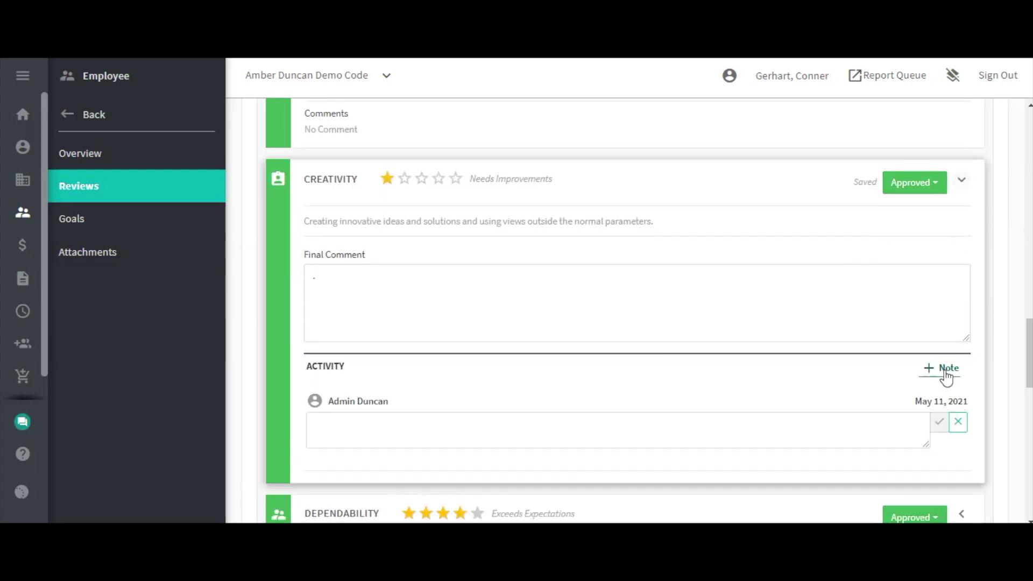
{"action": "left_click", "coordinate": [590, 441]}
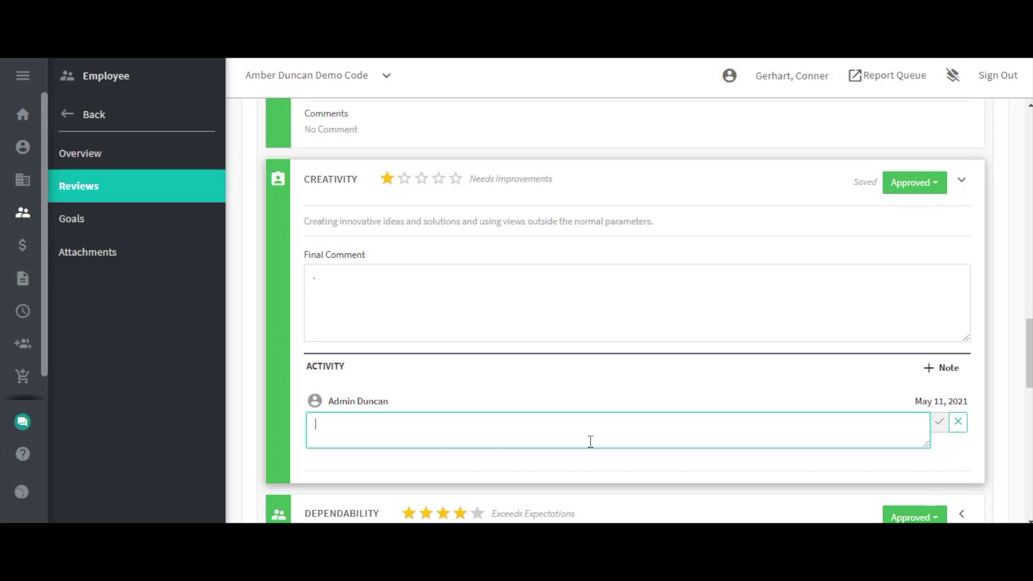
{"action": "type", "text": "Please"}
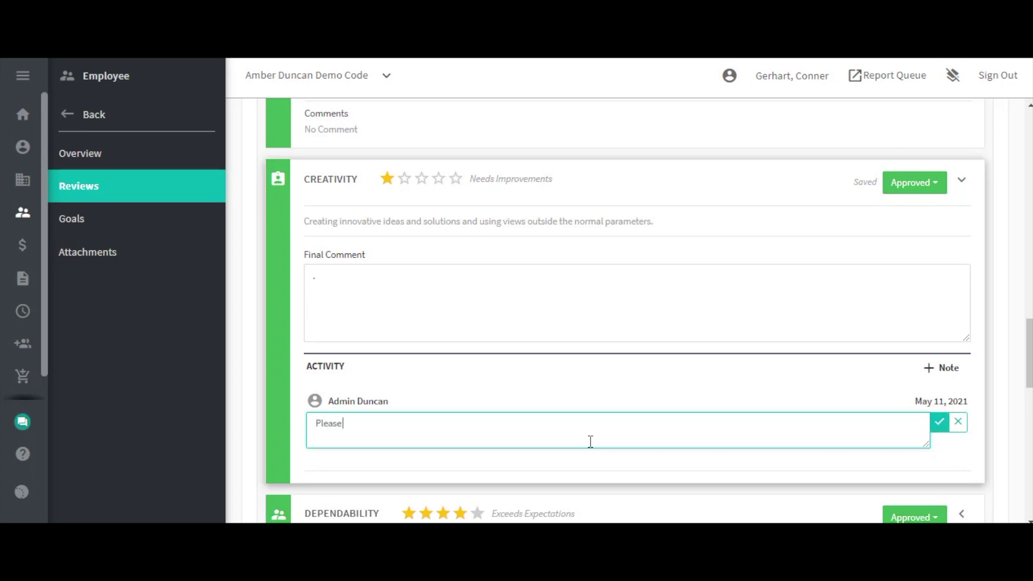
{"action": "type", "text": " provide "}
{"action": "type", "text": "an"}
{"action": "key", "text": "BackSpace"}
{"action": "type", "text": "c"}
{"action": "type", "text": "omment here"}
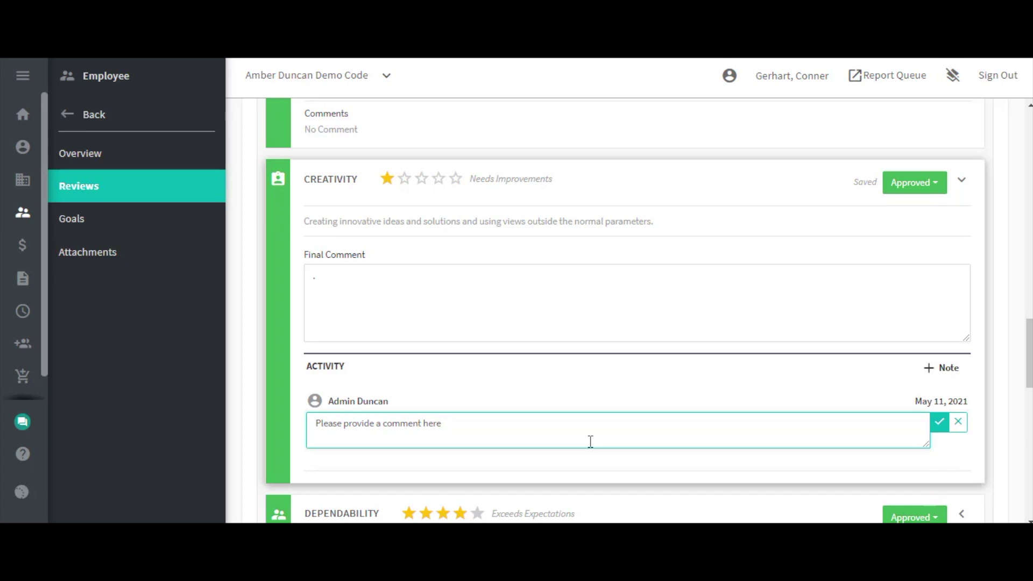
{"action": "left_click", "coordinate": [939, 422]}
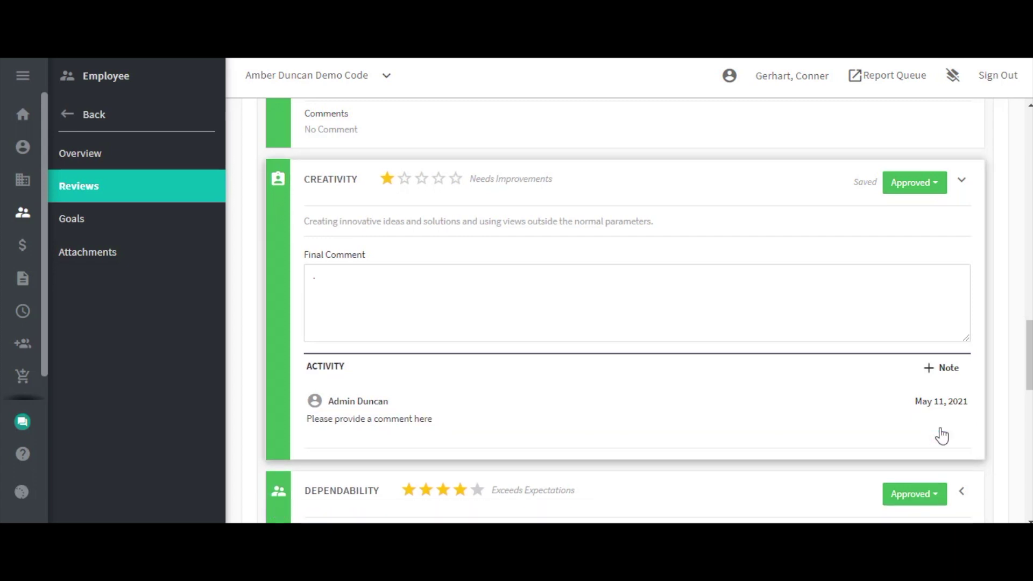
Set Creativity's status to Needs Revision and collapse its card
{"action": "left_click", "coordinate": [937, 188]}
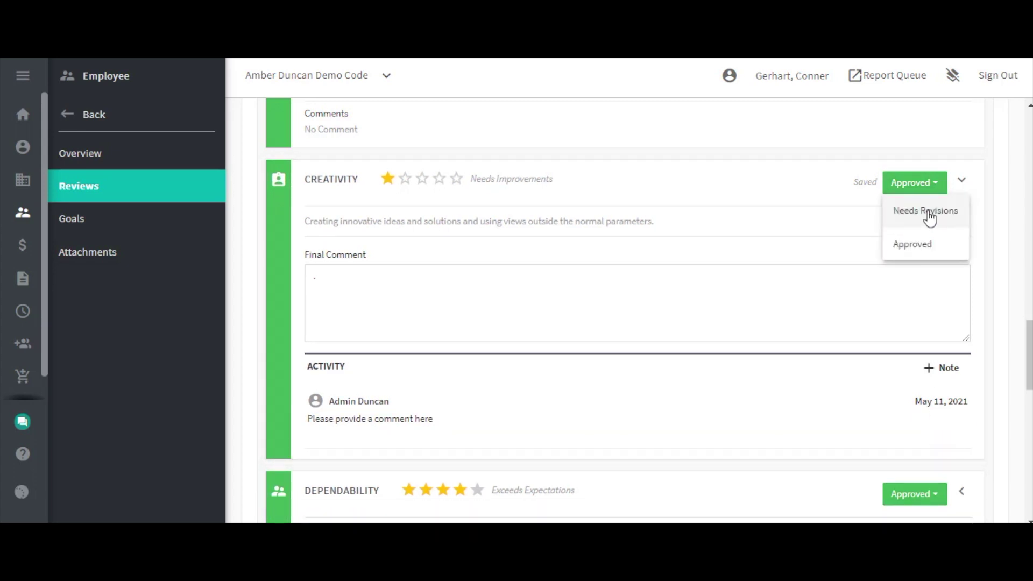
{"action": "left_click", "coordinate": [926, 208]}
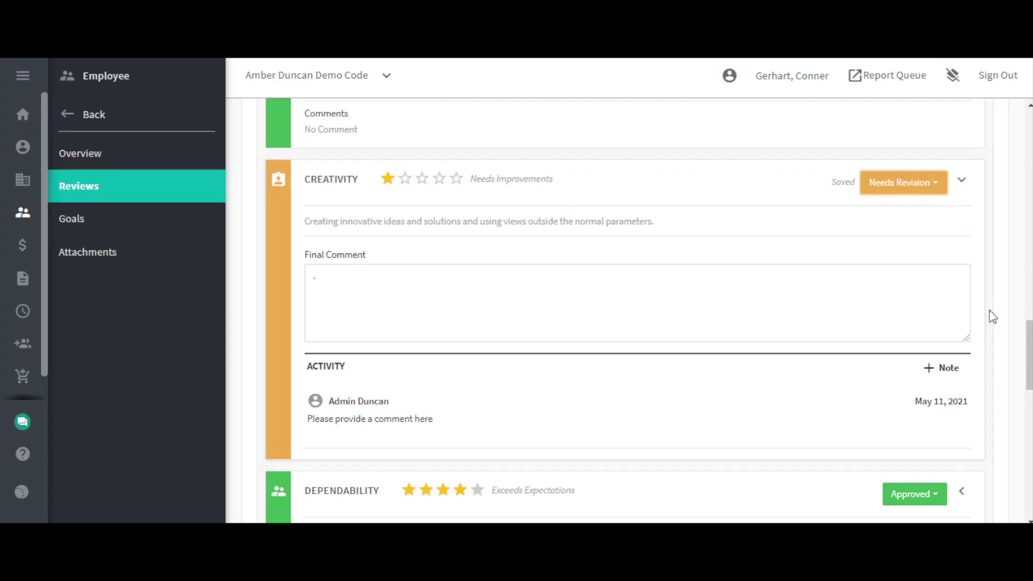
{"action": "left_click", "coordinate": [786, 179]}
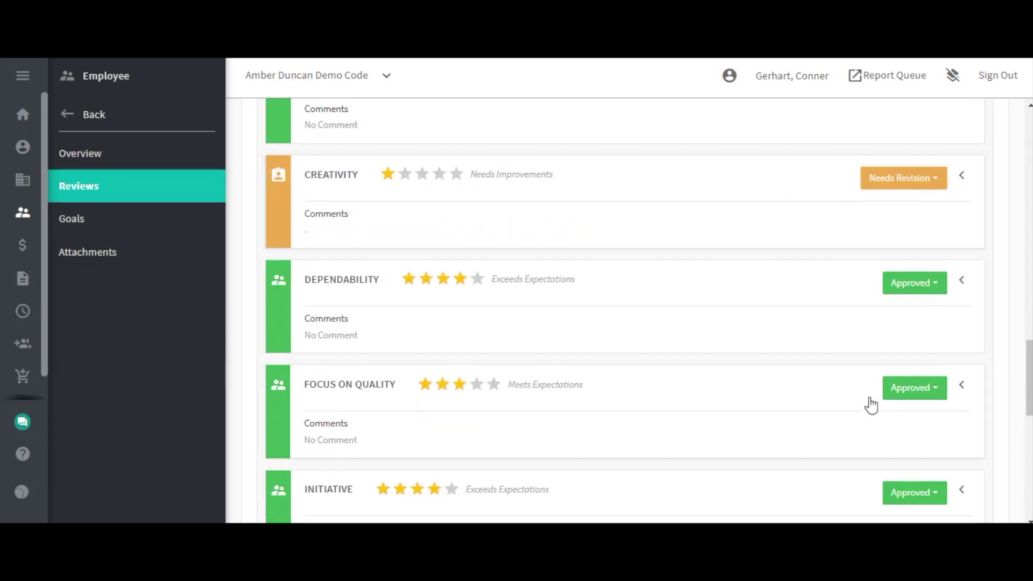
{"action": "scroll", "coordinate": [872, 395], "scroll_direction": "down", "scroll_amount": 4}
{"action": "scroll", "coordinate": [871, 404], "scroll_direction": "down", "scroll_amount": 4}
{"action": "scroll", "coordinate": [871, 403], "scroll_direction": "down", "scroll_amount": 3}
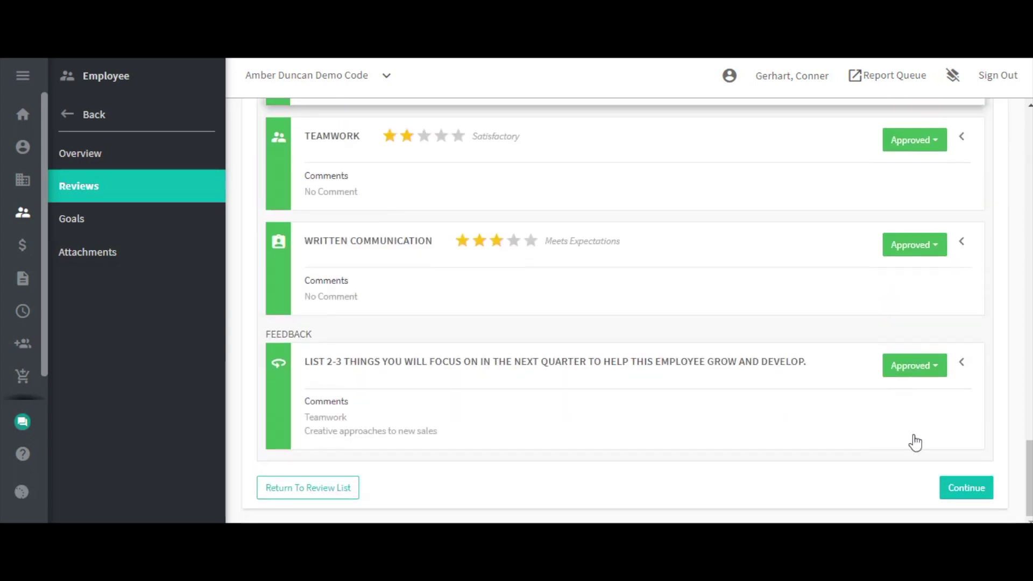
Review the summary (score 3.31, Rate A merit increase) and submit for final review
{"action": "left_click", "coordinate": [965, 487]}
{"action": "scroll", "coordinate": [873, 399], "scroll_direction": "up", "scroll_amount": 3}
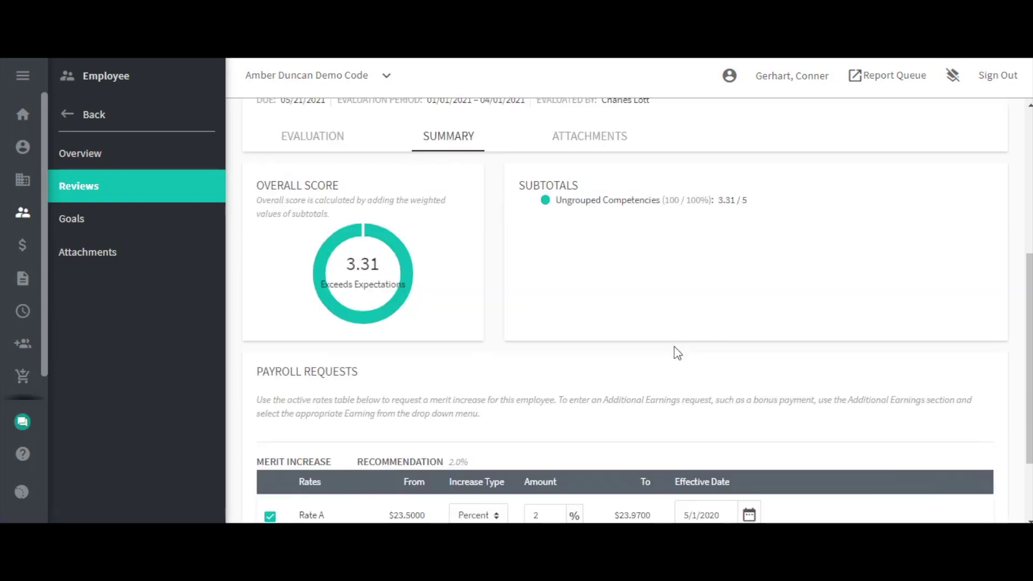
{"action": "scroll", "coordinate": [677, 353], "scroll_direction": "down", "scroll_amount": 3}
{"action": "scroll", "coordinate": [677, 353], "scroll_direction": "down", "scroll_amount": 2}
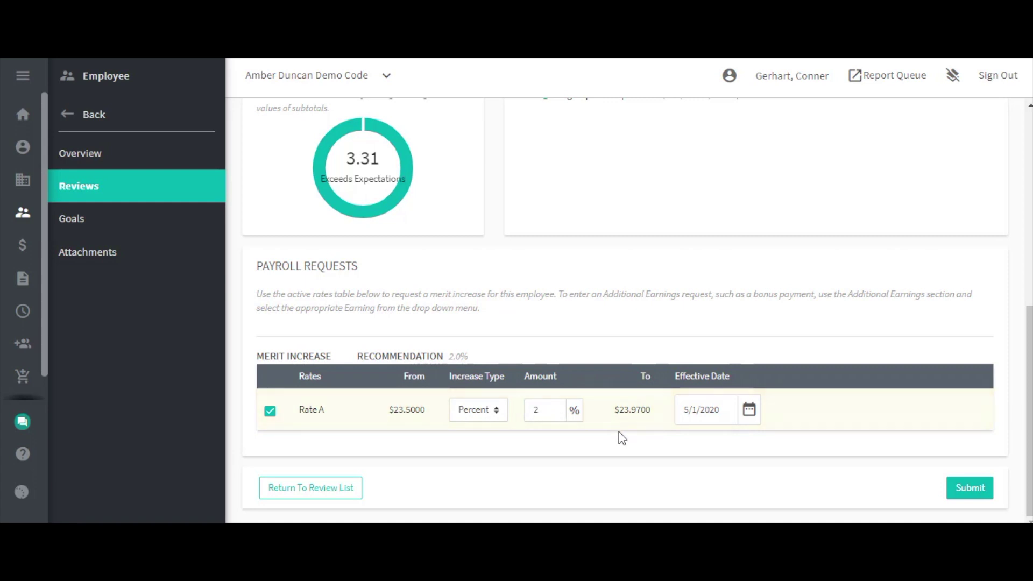
{"action": "left_click", "coordinate": [965, 490]}
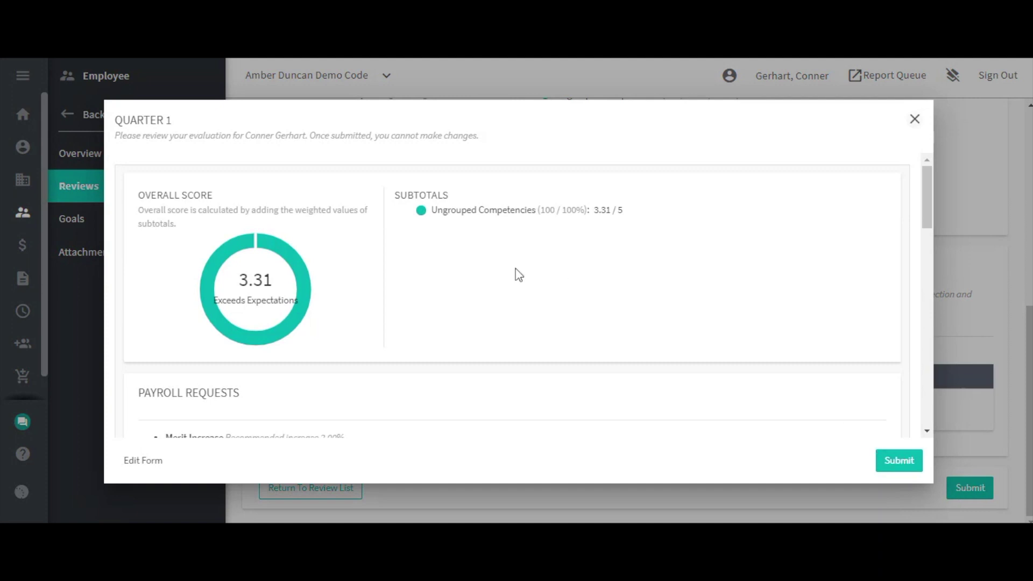
{"action": "scroll", "coordinate": [518, 275], "scroll_direction": "down", "scroll_amount": 3}
{"action": "scroll", "coordinate": [518, 275], "scroll_direction": "down", "scroll_amount": 2}
{"action": "scroll", "coordinate": [518, 274], "scroll_direction": "down", "scroll_amount": 3}
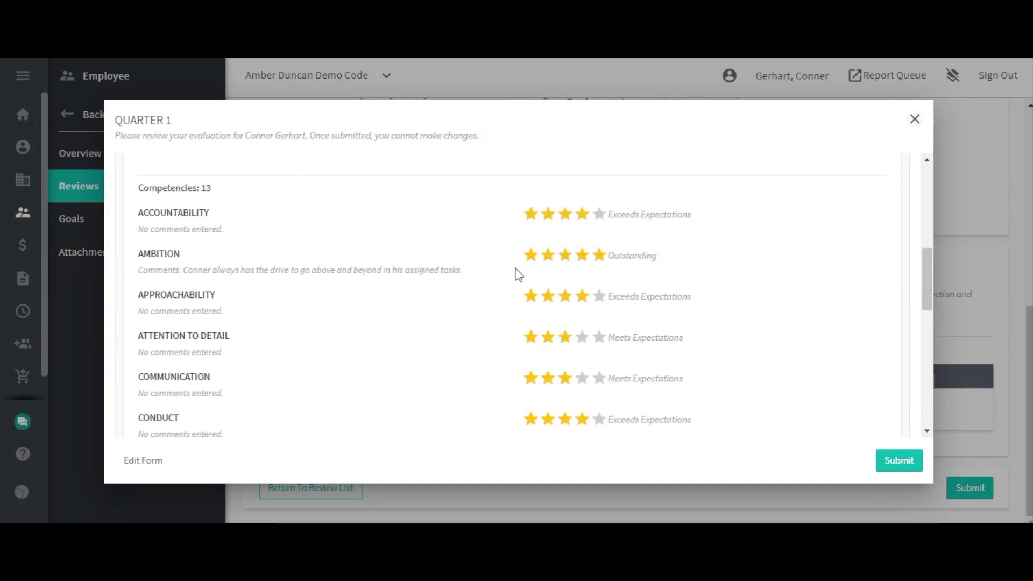
{"action": "scroll", "coordinate": [518, 275], "scroll_direction": "down", "scroll_amount": 2}
{"action": "scroll", "coordinate": [518, 274], "scroll_direction": "down", "scroll_amount": 3}
{"action": "scroll", "coordinate": [518, 275], "scroll_direction": "down", "scroll_amount": 2}
{"action": "scroll", "coordinate": [518, 275], "scroll_direction": "down", "scroll_amount": 2}
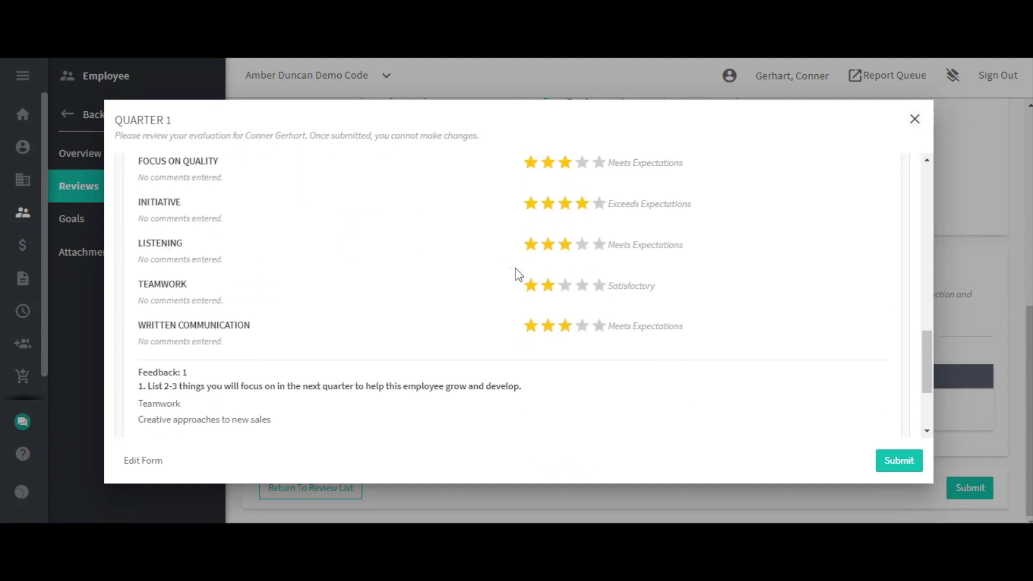
{"action": "scroll", "coordinate": [518, 275], "scroll_direction": "down", "scroll_amount": 3}
{"action": "scroll", "coordinate": [518, 274], "scroll_direction": "down", "scroll_amount": 2}
{"action": "scroll", "coordinate": [518, 274], "scroll_direction": "down", "scroll_amount": 2}
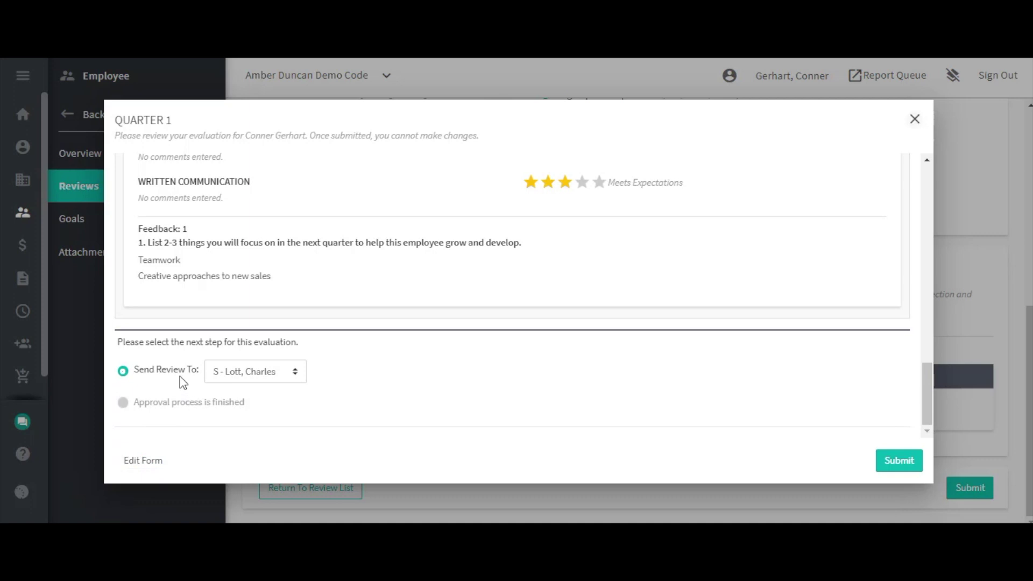
{"action": "left_click", "coordinate": [246, 373]}
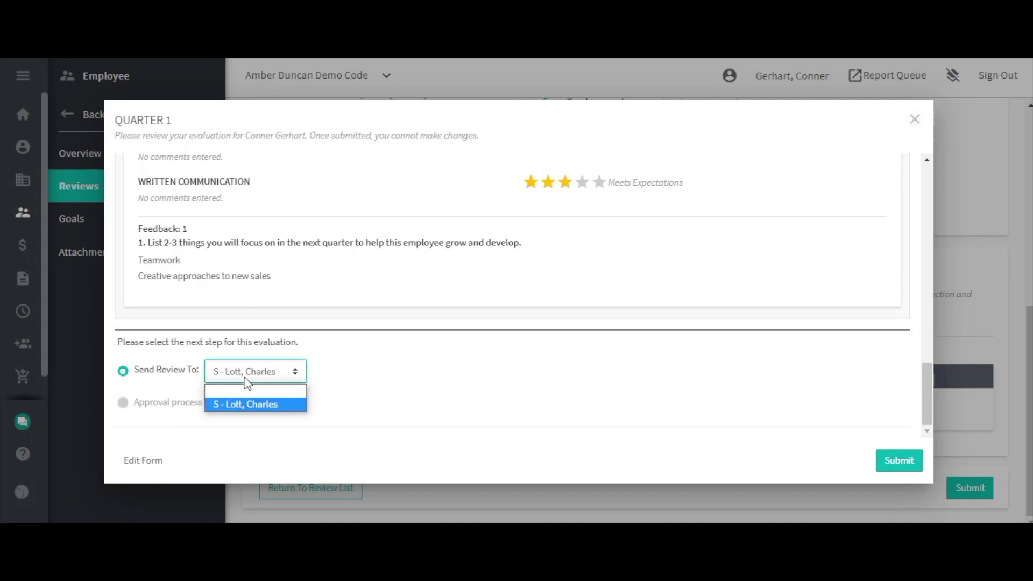
{"action": "left_click", "coordinate": [246, 381]}
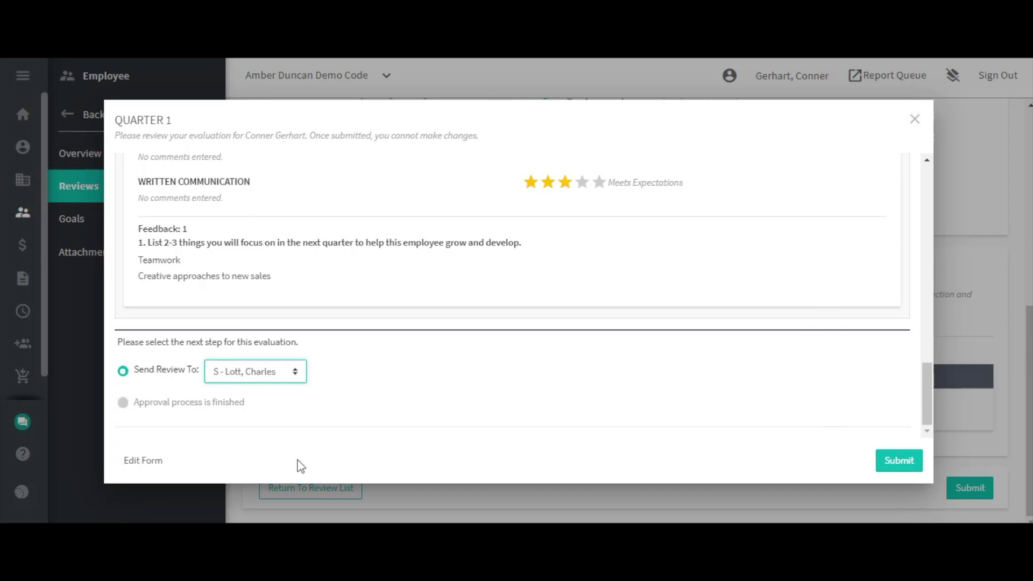
{"action": "left_click", "coordinate": [143, 460]}
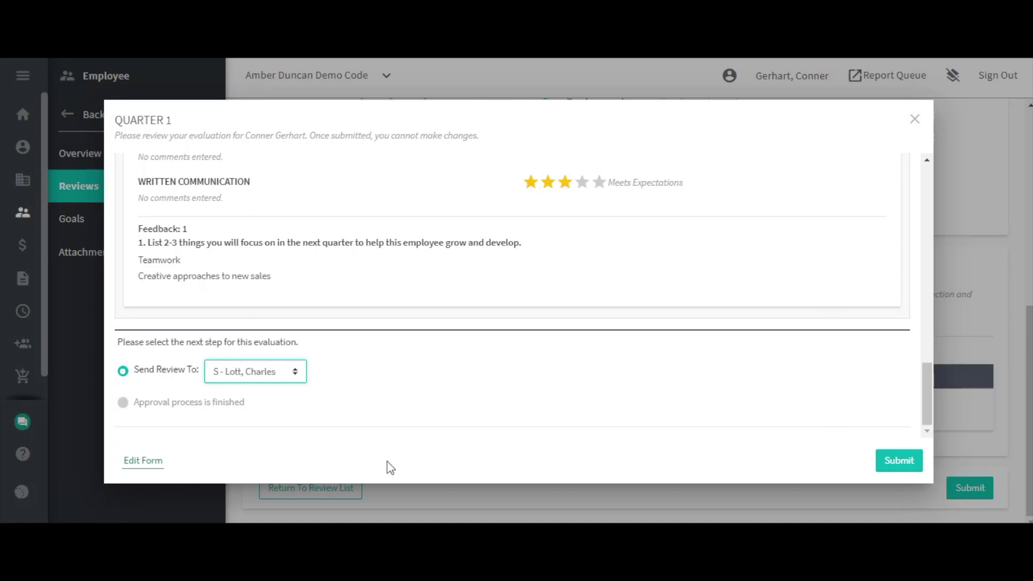
Reopen the Quarter 1 supervisor evaluation from the review list and set Creativity back to Approved
{"action": "left_click", "coordinate": [153, 462]}
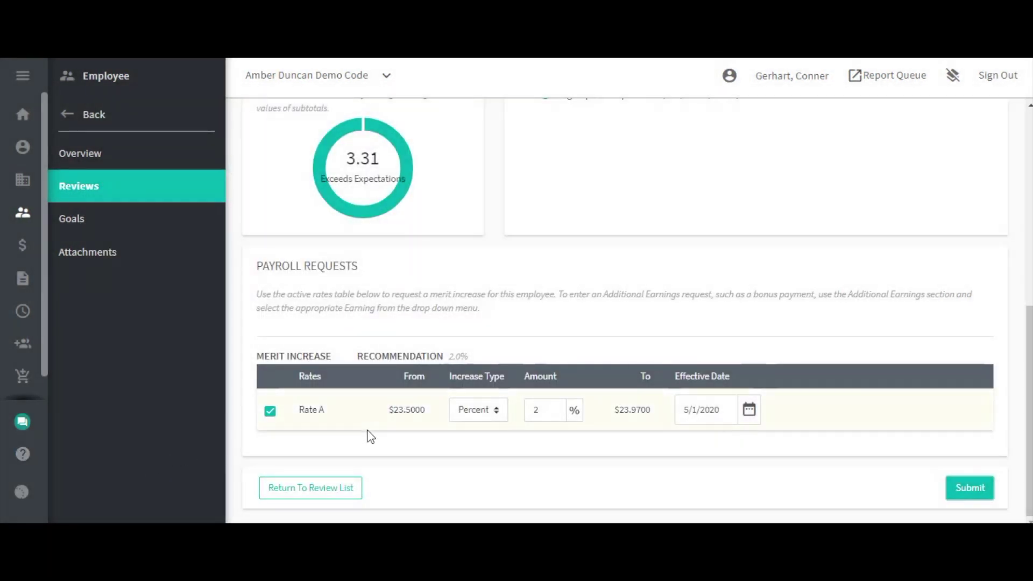
{"action": "left_click", "coordinate": [339, 490]}
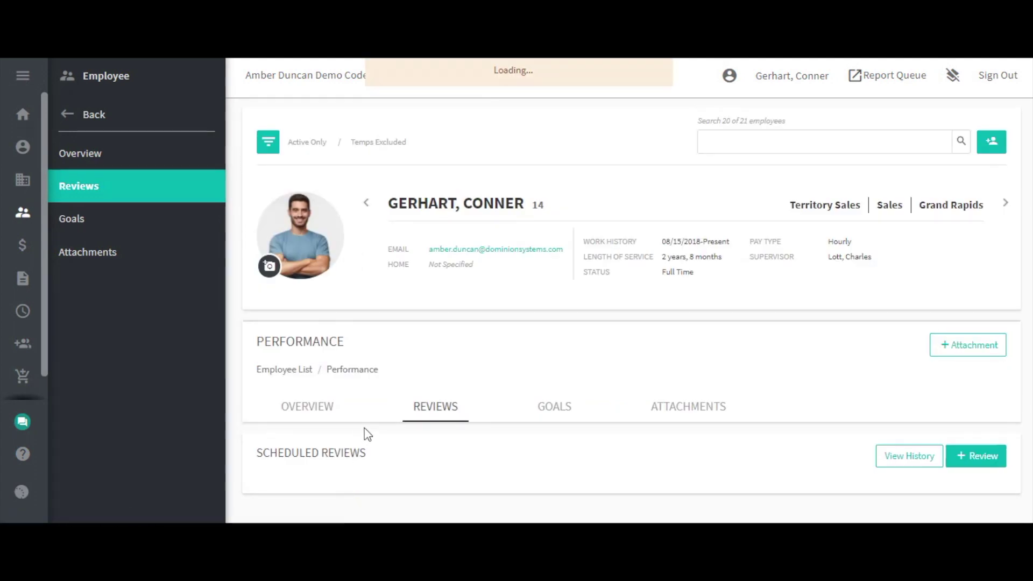
{"action": "scroll", "coordinate": [365, 427], "scroll_direction": "down", "scroll_amount": 1}
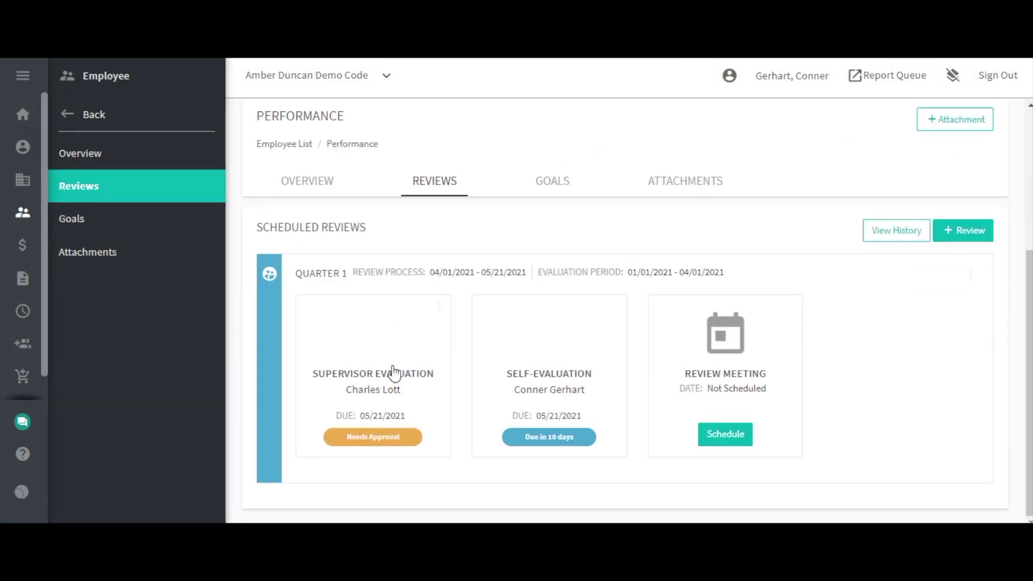
{"action": "left_click", "coordinate": [393, 371]}
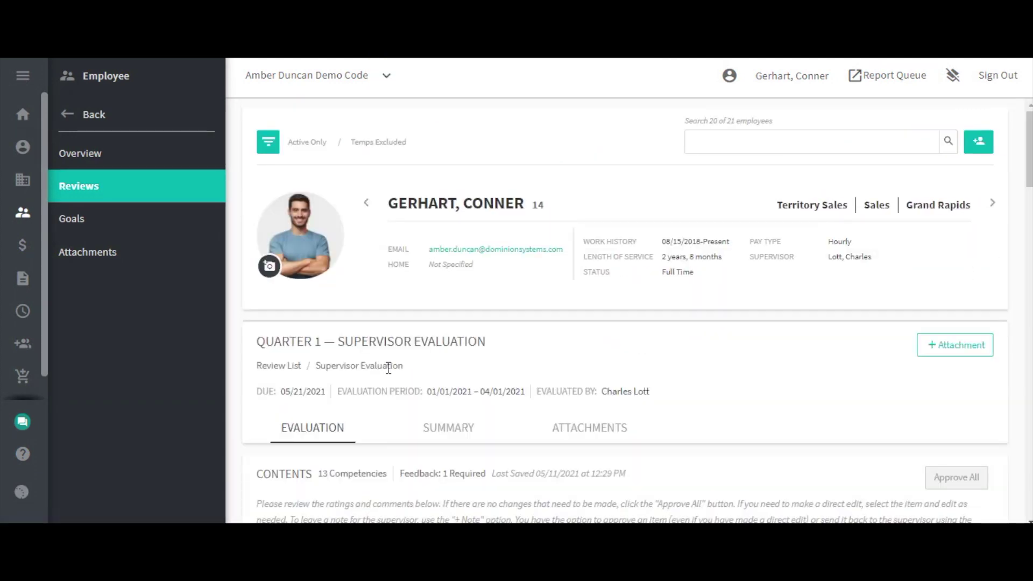
{"action": "scroll", "coordinate": [578, 357], "scroll_direction": "down", "scroll_amount": 5}
{"action": "scroll", "coordinate": [818, 326], "scroll_direction": "down", "scroll_amount": 5}
{"action": "scroll", "coordinate": [818, 326], "scroll_direction": "down", "scroll_amount": 3}
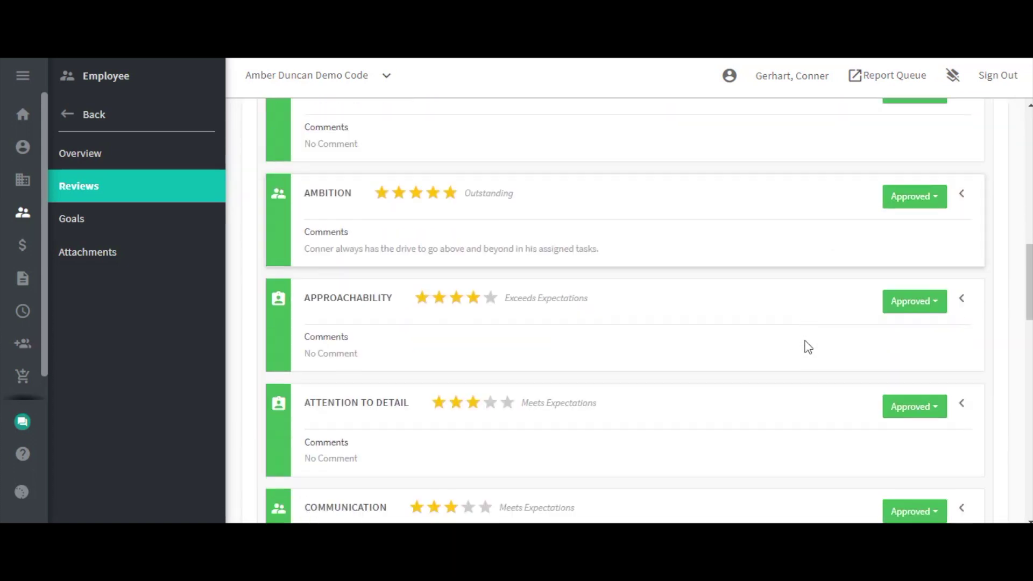
{"action": "scroll", "coordinate": [896, 355], "scroll_direction": "down", "scroll_amount": 3}
{"action": "left_click", "coordinate": [928, 412]}
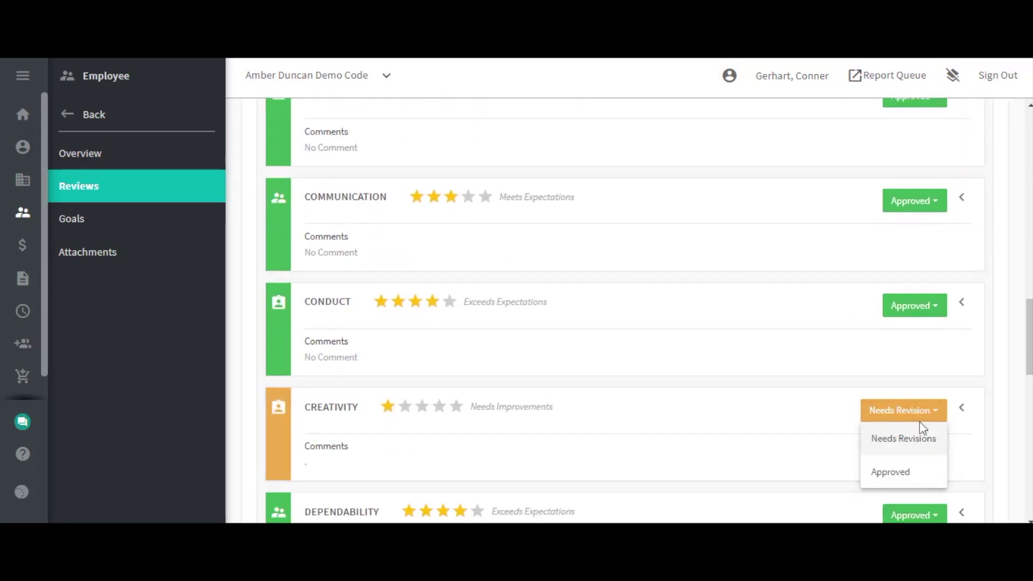
{"action": "left_click", "coordinate": [901, 474]}
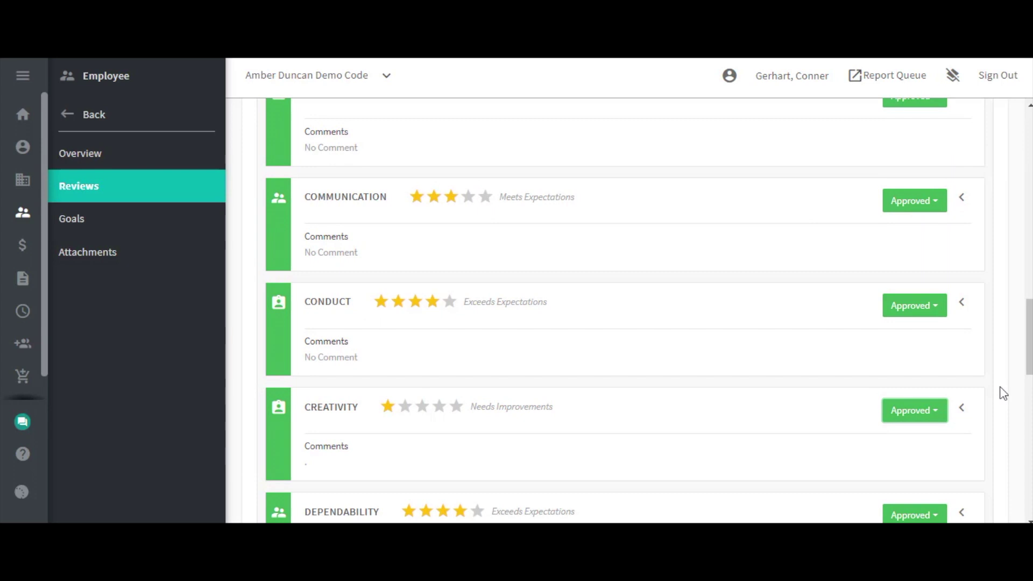
{"action": "scroll", "coordinate": [984, 451], "scroll_direction": "down", "scroll_amount": 8}
{"action": "scroll", "coordinate": [984, 450], "scroll_direction": "down", "scroll_amount": 5}
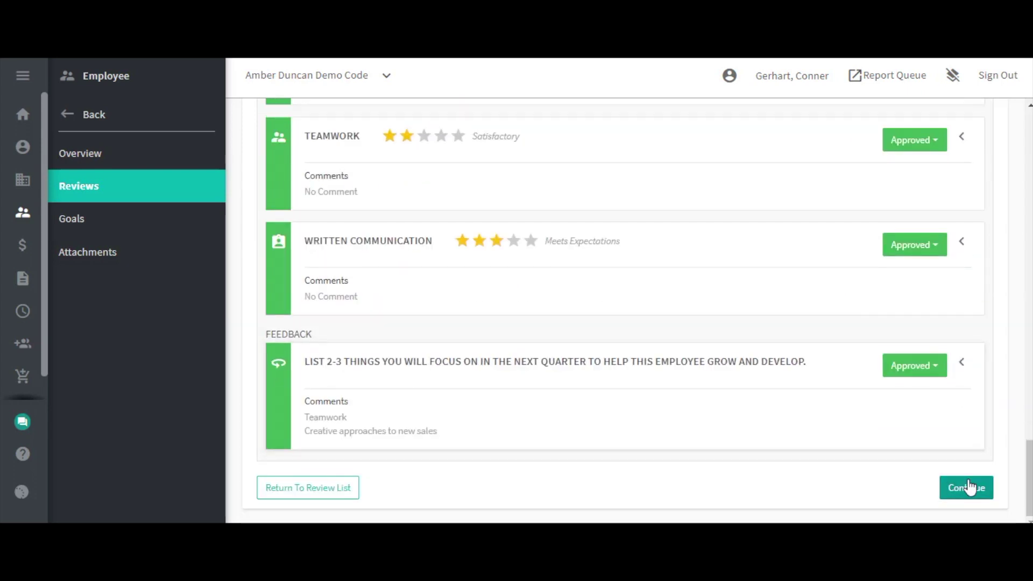
{"action": "left_click", "coordinate": [968, 487]}
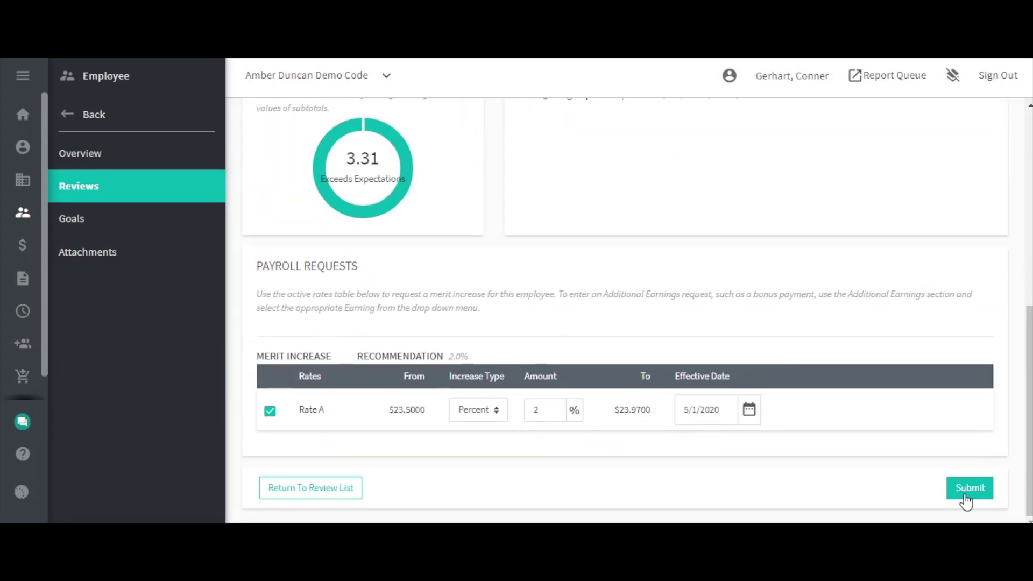
Submit the evaluation again to reach the Disclaimer and Signature fields
{"action": "left_click", "coordinate": [968, 488]}
{"action": "scroll", "coordinate": [581, 351], "scroll_direction": "down", "scroll_amount": 4}
{"action": "scroll", "coordinate": [581, 351], "scroll_direction": "down", "scroll_amount": 4}
{"action": "scroll", "coordinate": [580, 352], "scroll_direction": "down", "scroll_amount": 4}
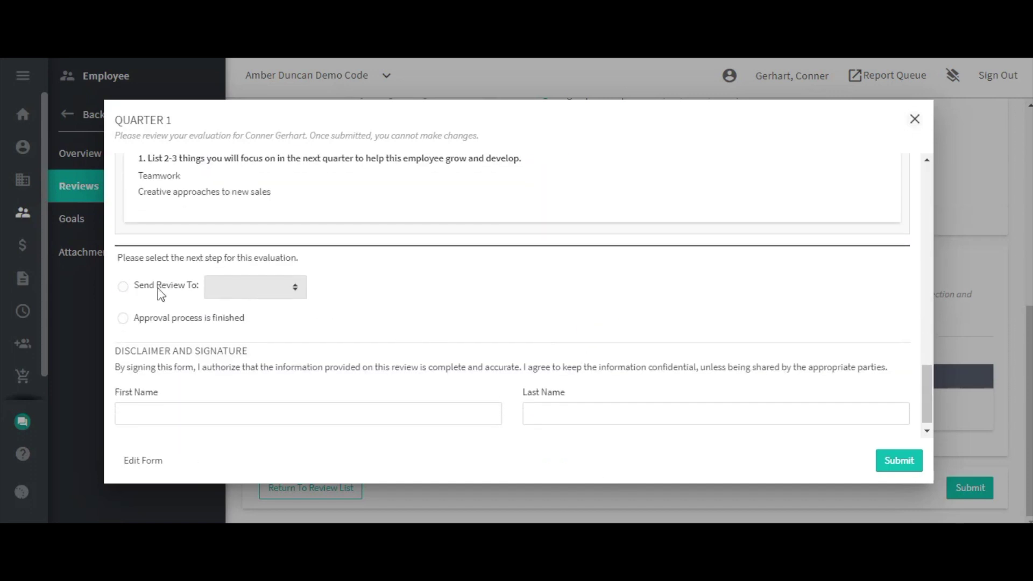